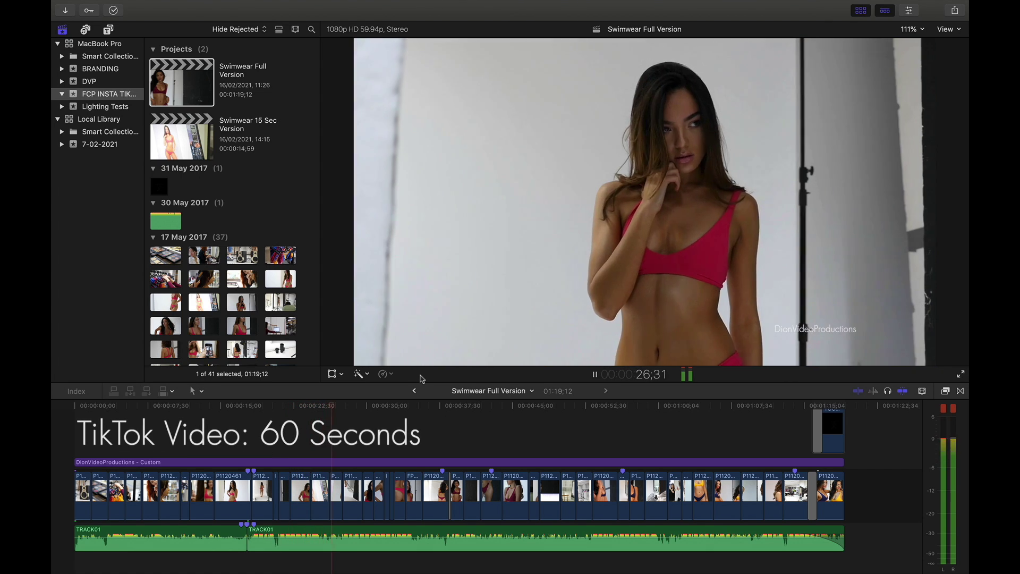
- Stop playback of the Full Version project, then open and dismiss its actions menu without duplicating
click(248, 433)
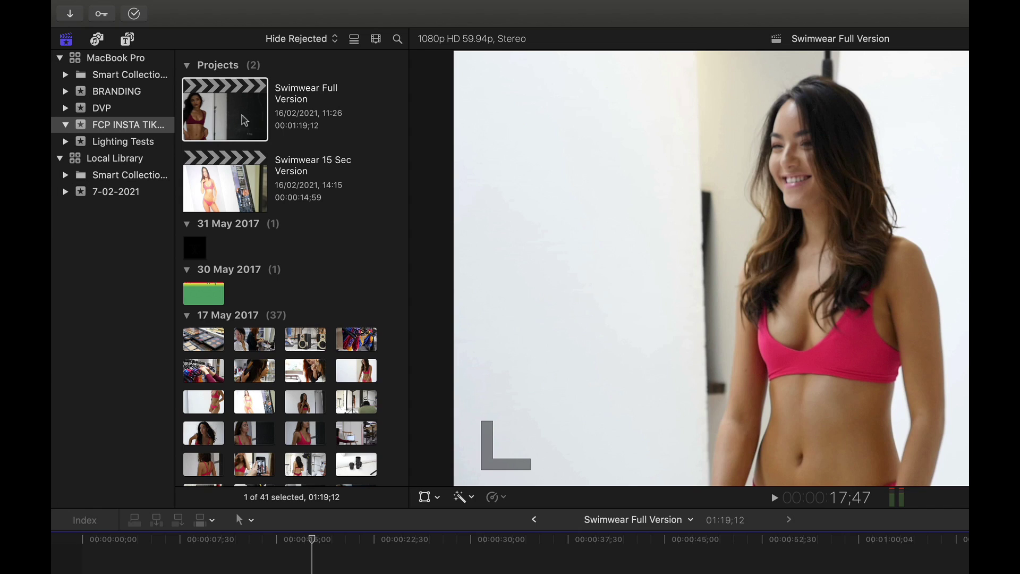
right_click(244, 121)
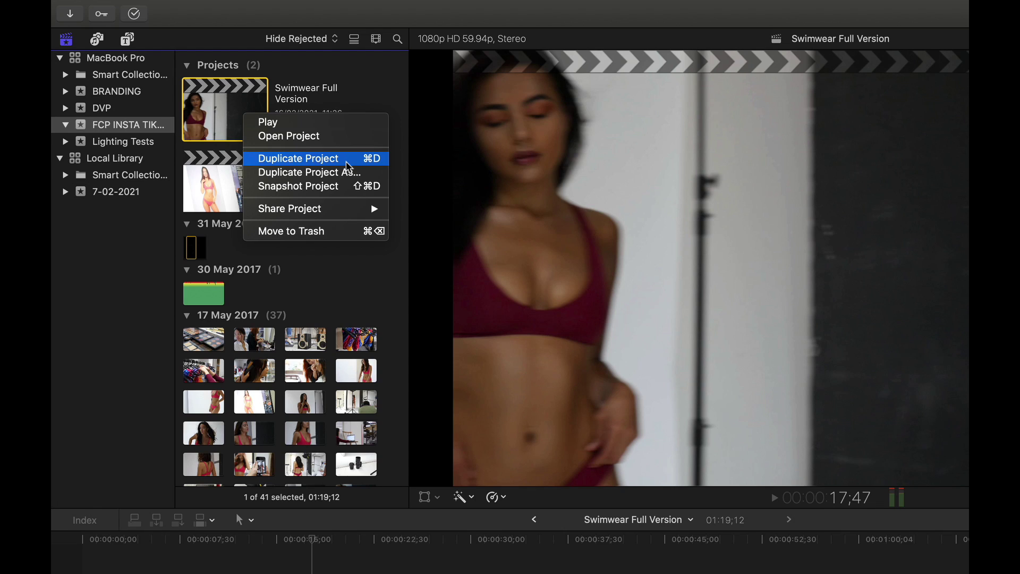
click(217, 112)
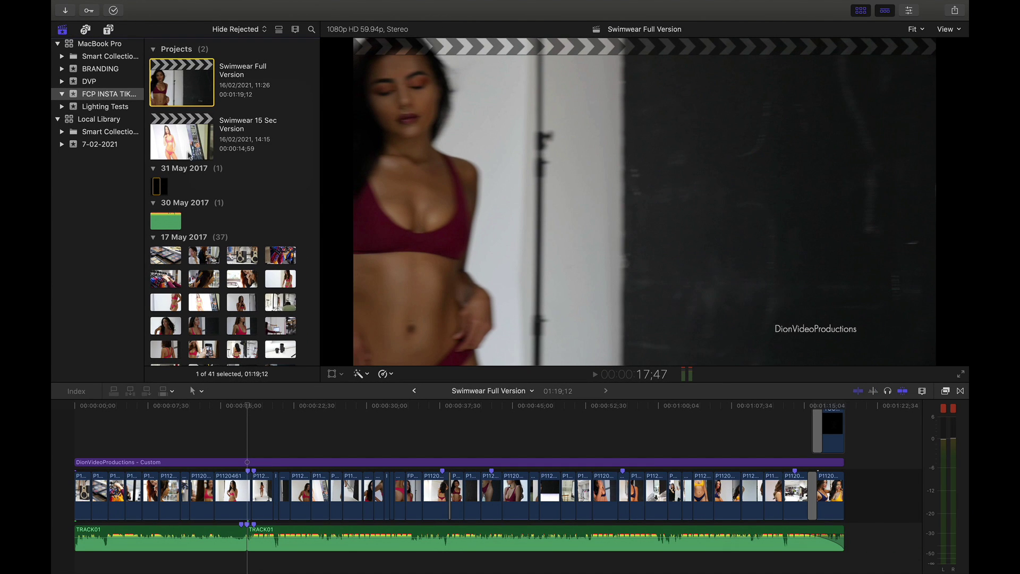
- Open the Swimwear 15 Sec Version project and play it back from the start
double_click(190, 134)
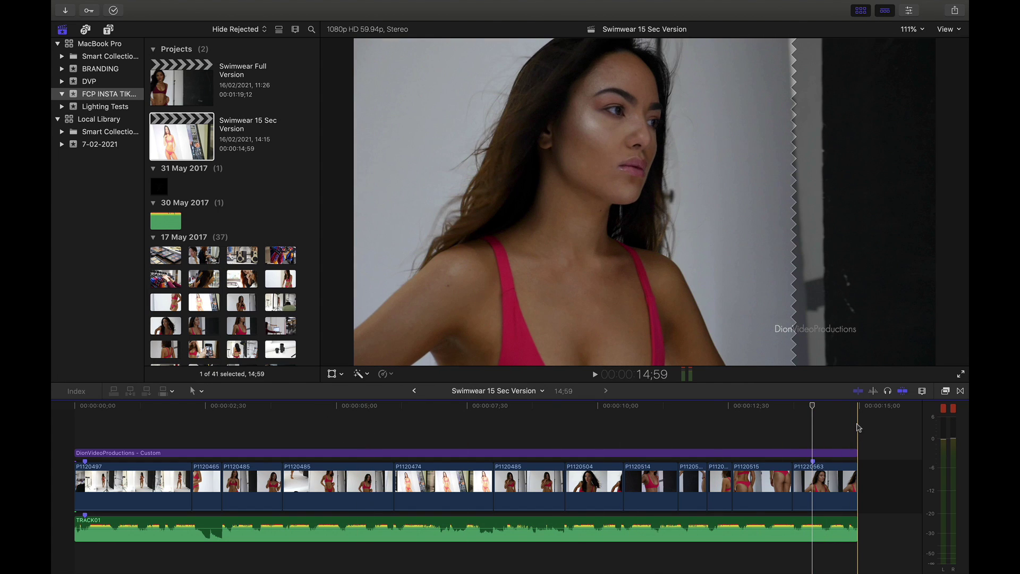
click(858, 427)
key(space)
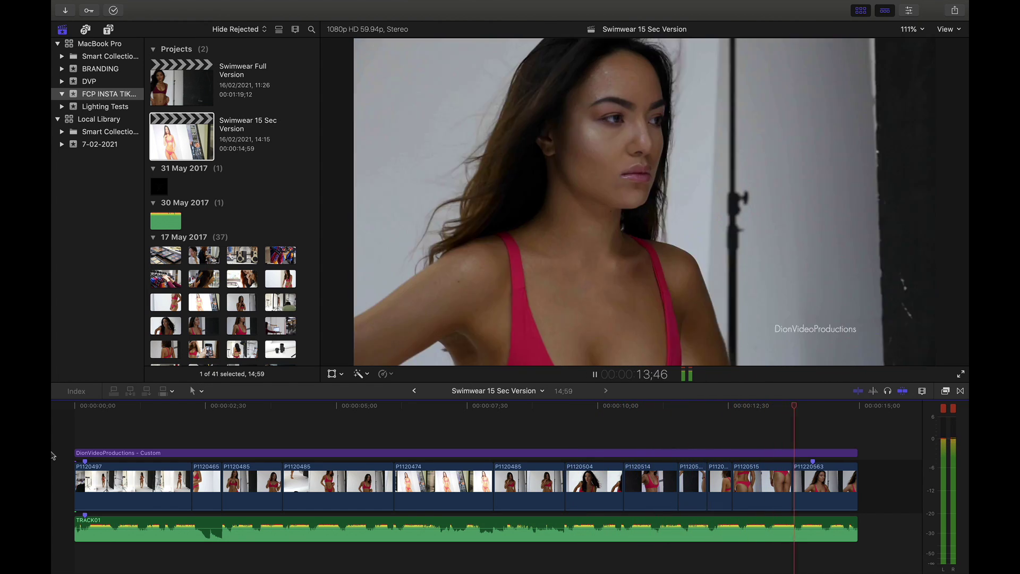
- Stop playback and duplicate the project as 'Swimwear 15 Sec Version IG TIKTOK'
click(92, 406)
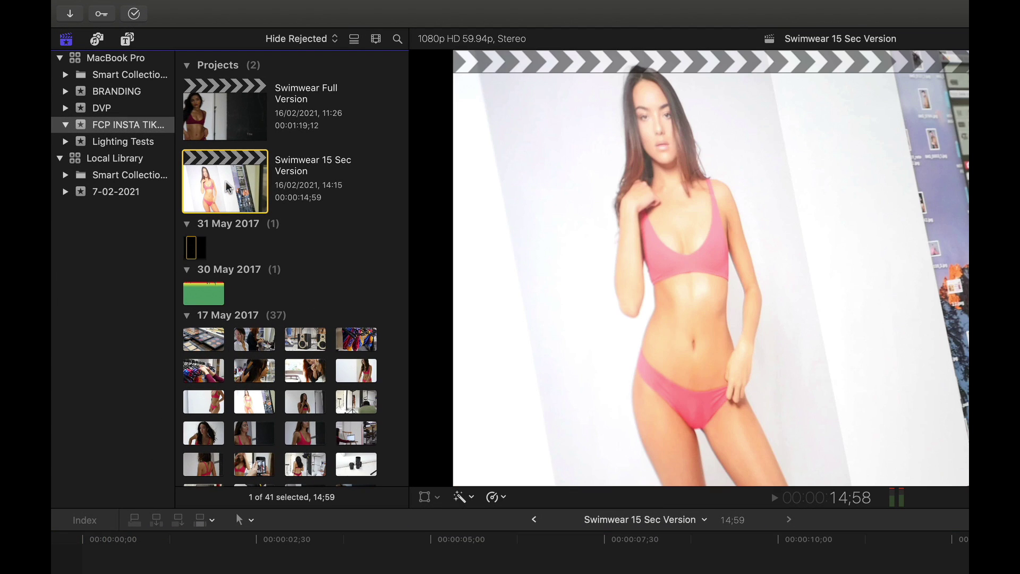
right_click(227, 187)
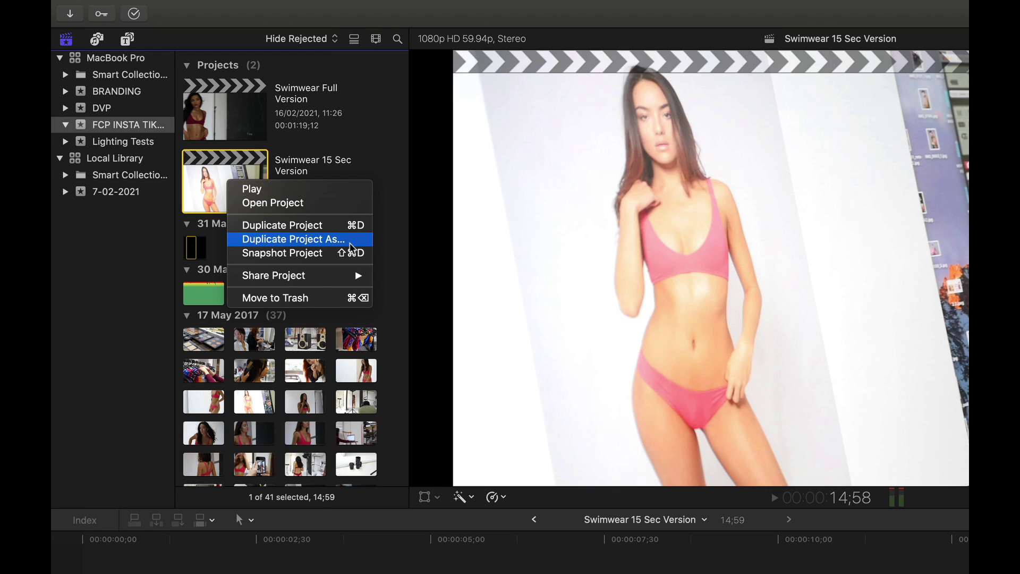
click(351, 248)
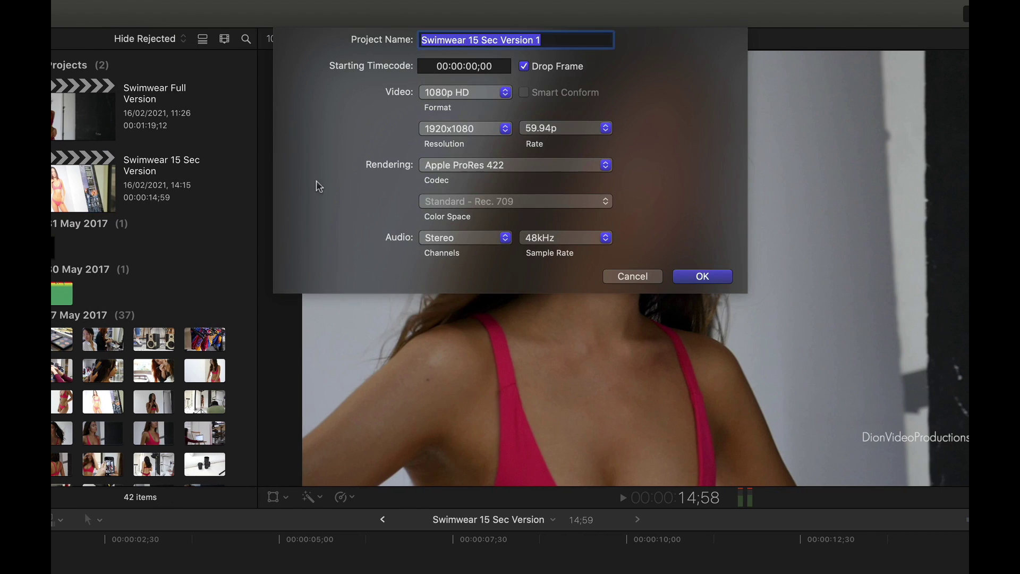
click(556, 41)
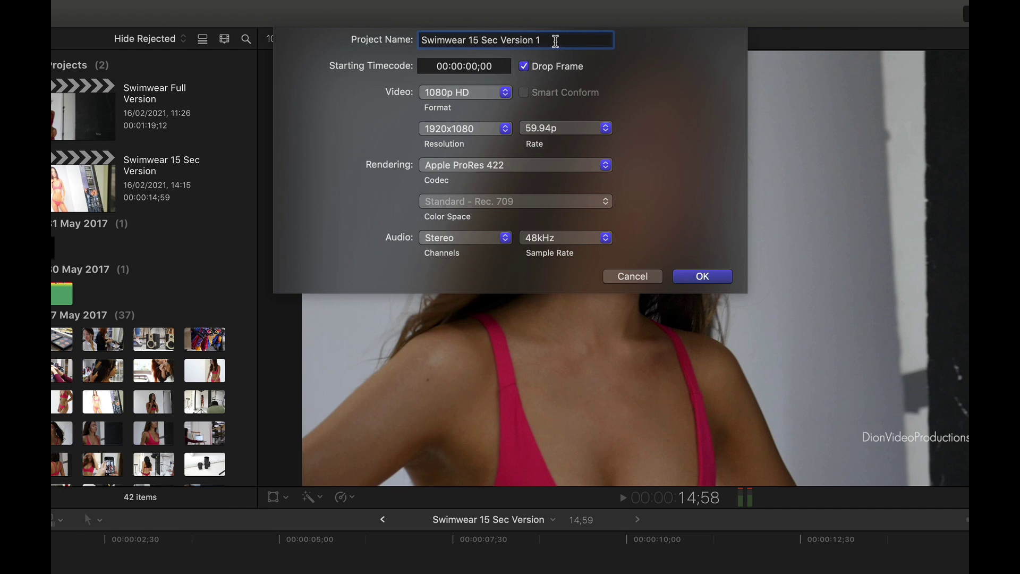
key(BackSpace)
text(IG TIKTOK)
click(494, 93)
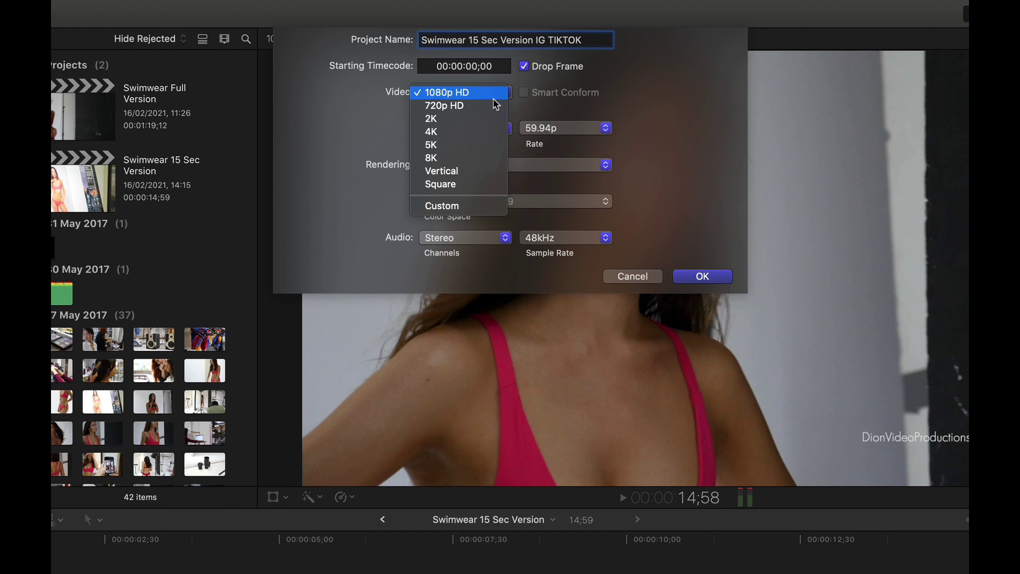
- Choose the Vertical format at 1080x1920 resolution and turn on Smart Conform
click(492, 171)
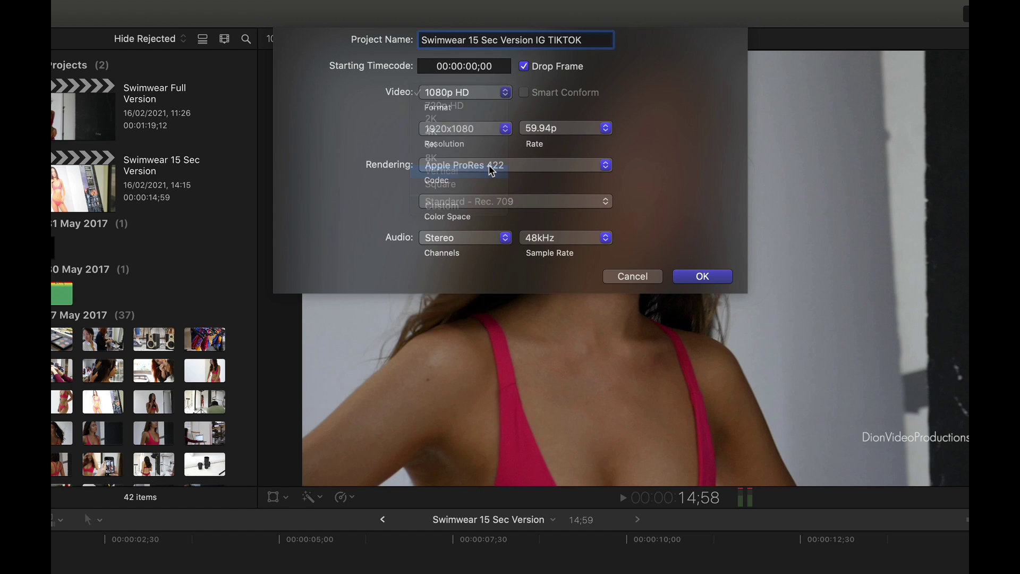
click(503, 130)
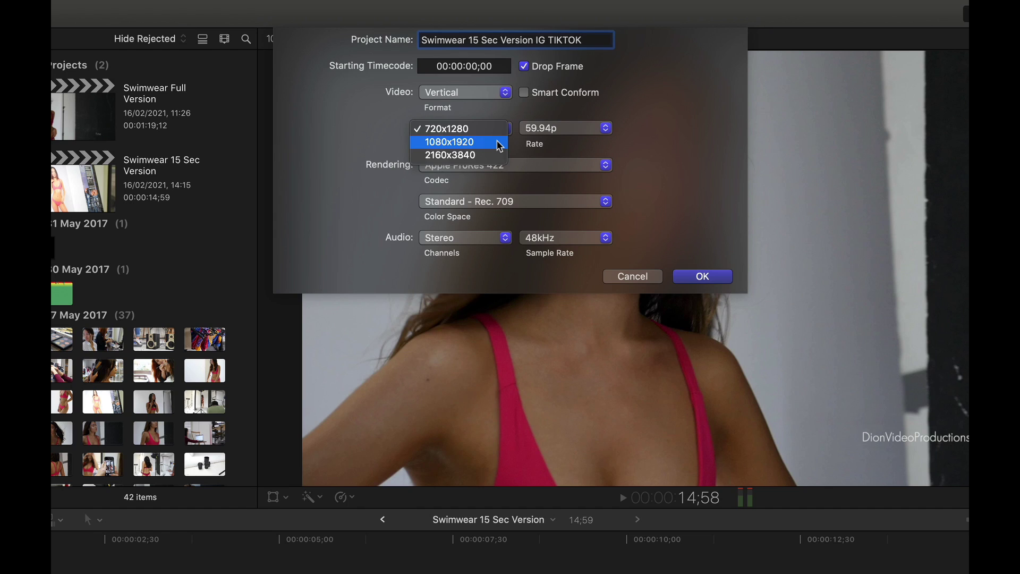
click(500, 147)
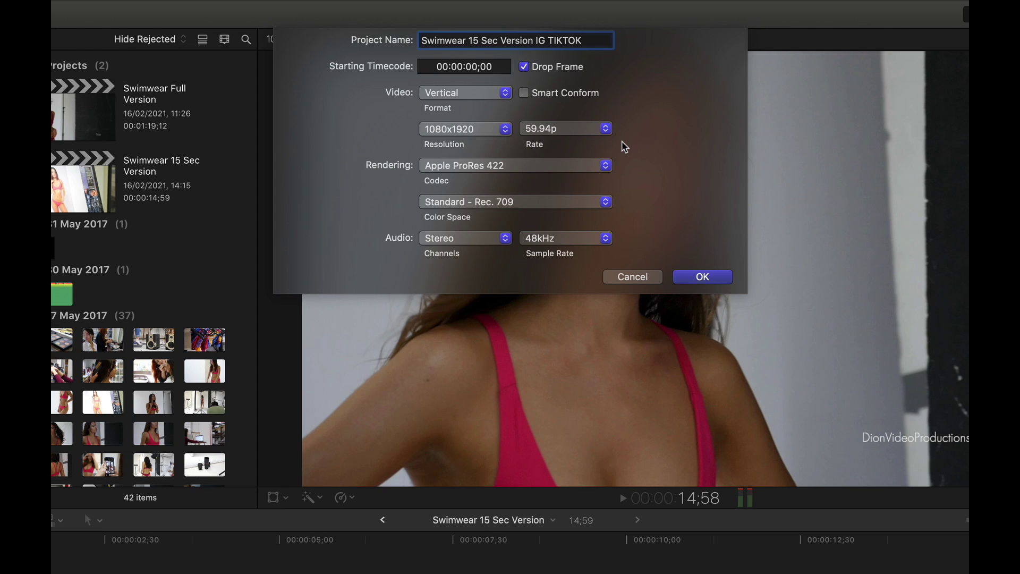
click(525, 94)
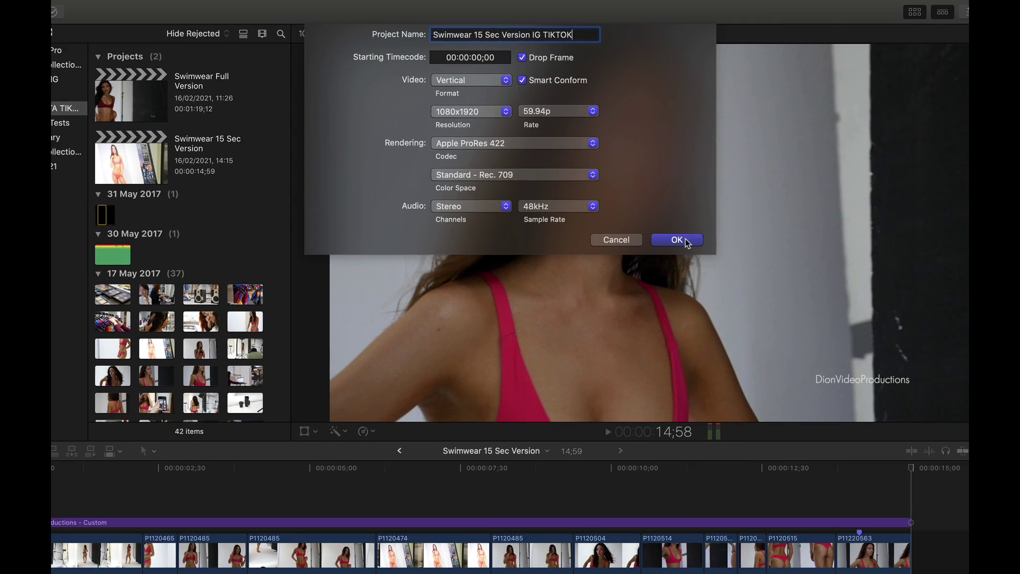
- Create the IG TIKTOK project, open its timeline, and move the playhead to 3;06
click(701, 275)
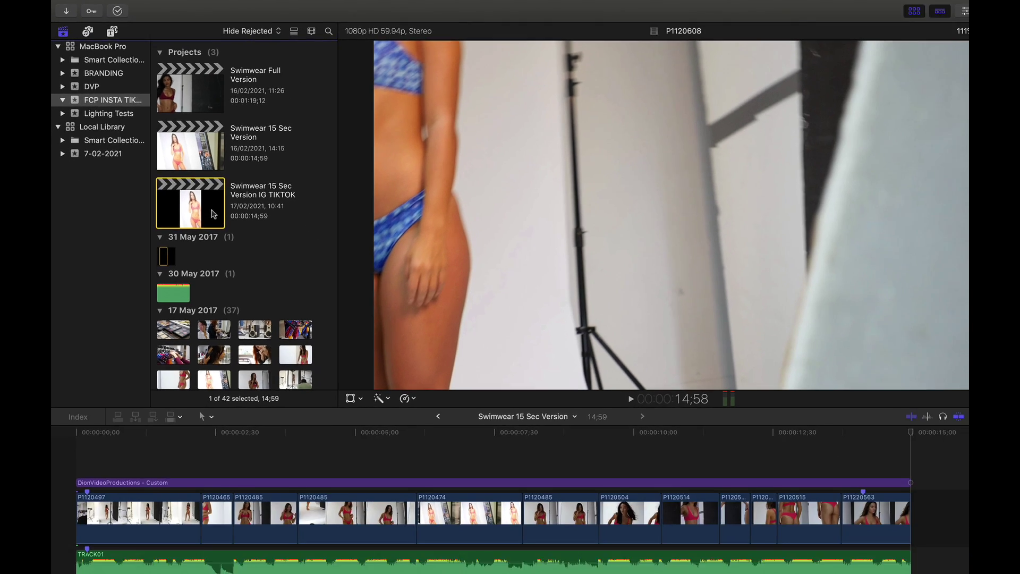
double_click(255, 267)
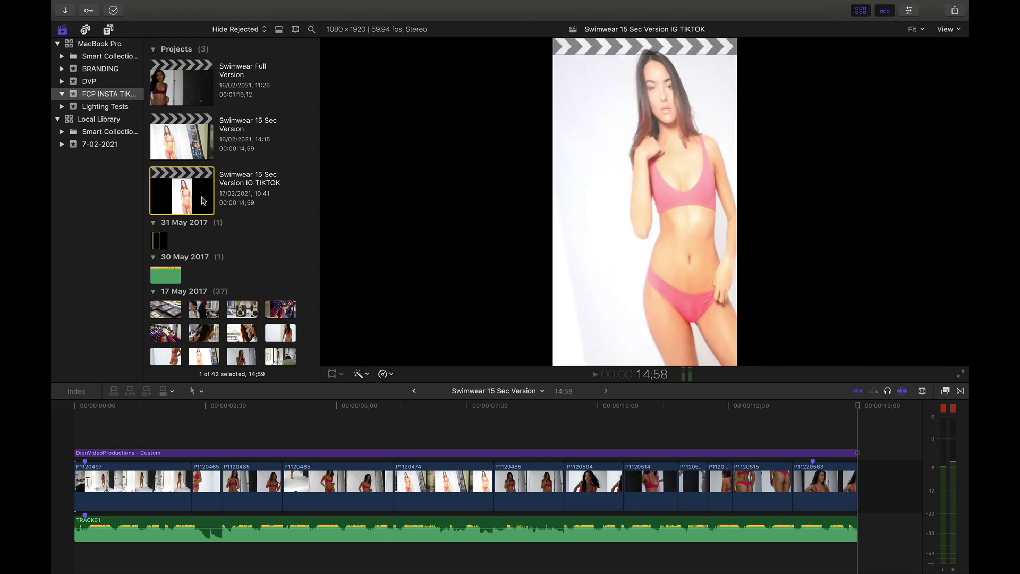
click(237, 407)
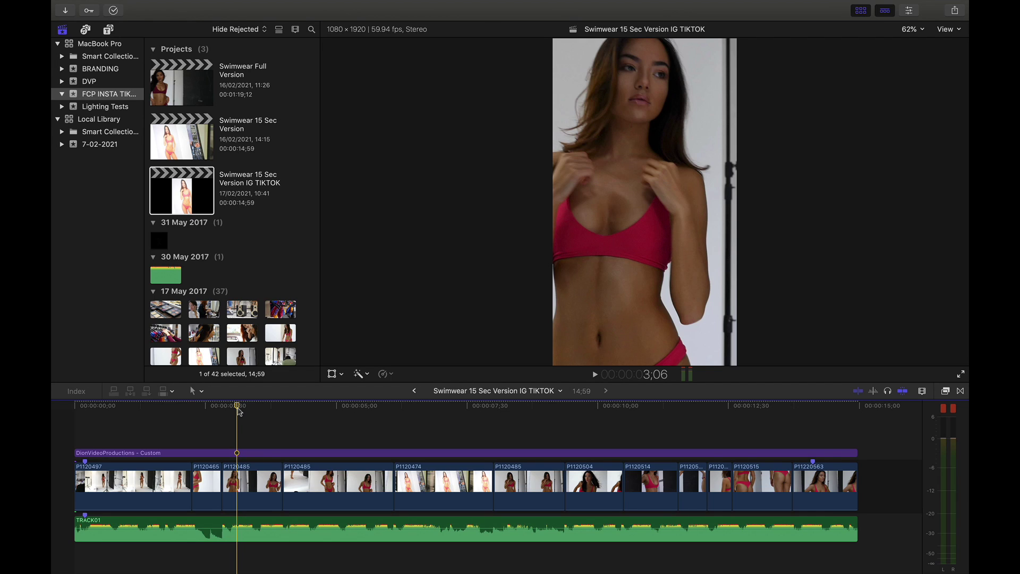
- Check framing of clips P1120485 and P1120514 with transform handles, then select P1120474 near 7 seconds
click(236, 495)
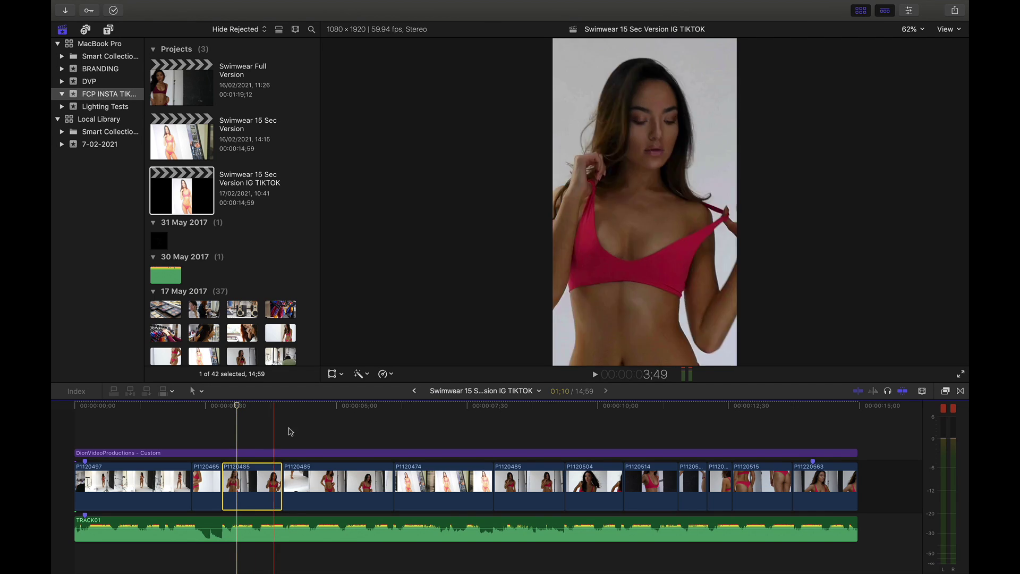
click(332, 375)
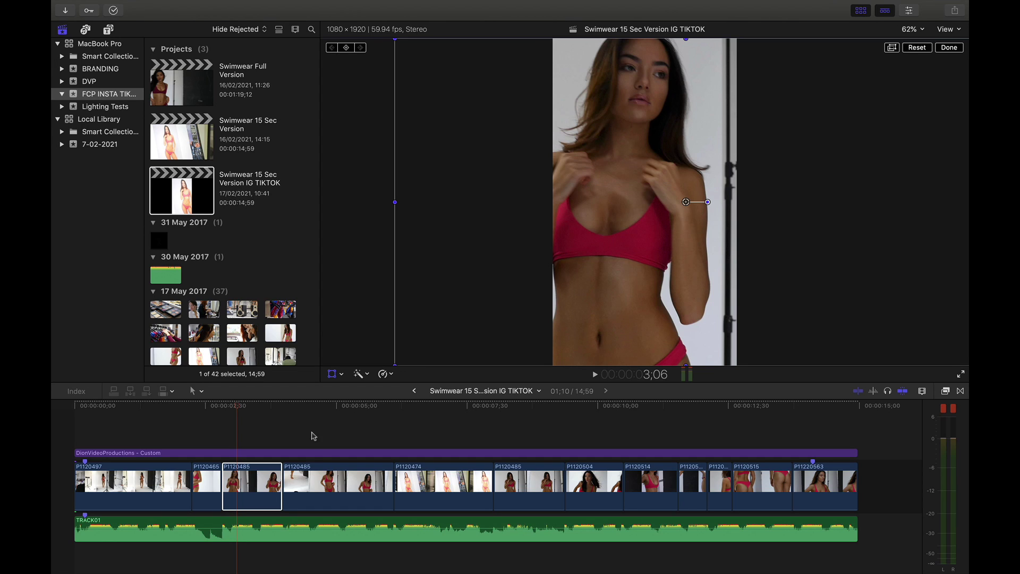
click(326, 406)
click(331, 482)
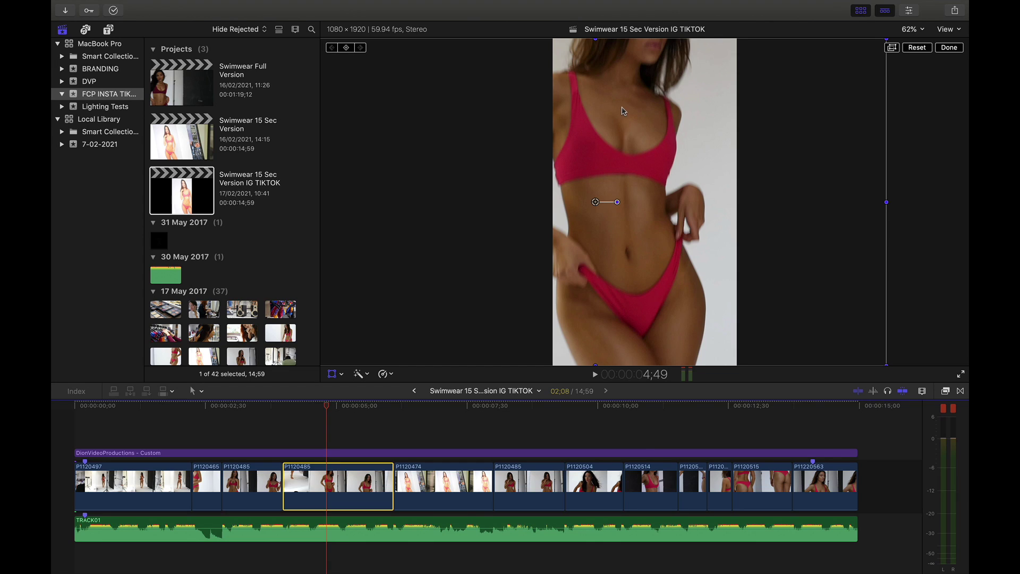
click(651, 487)
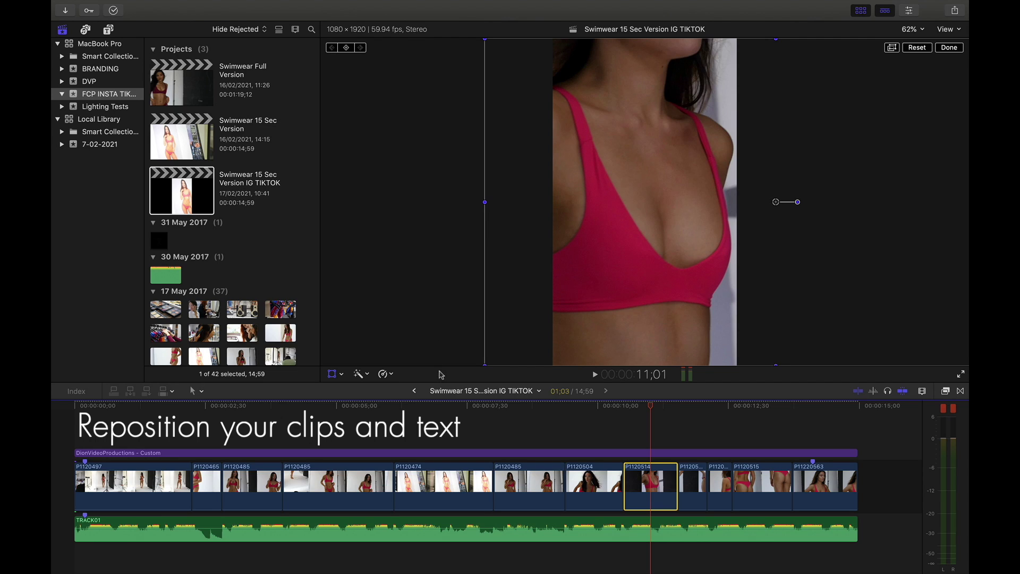
click(448, 407)
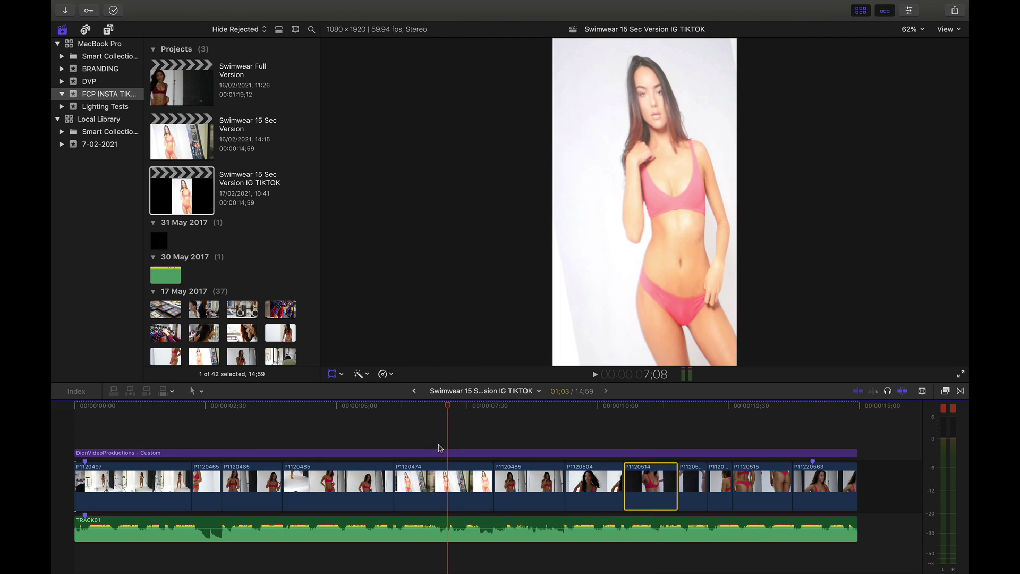
click(458, 486)
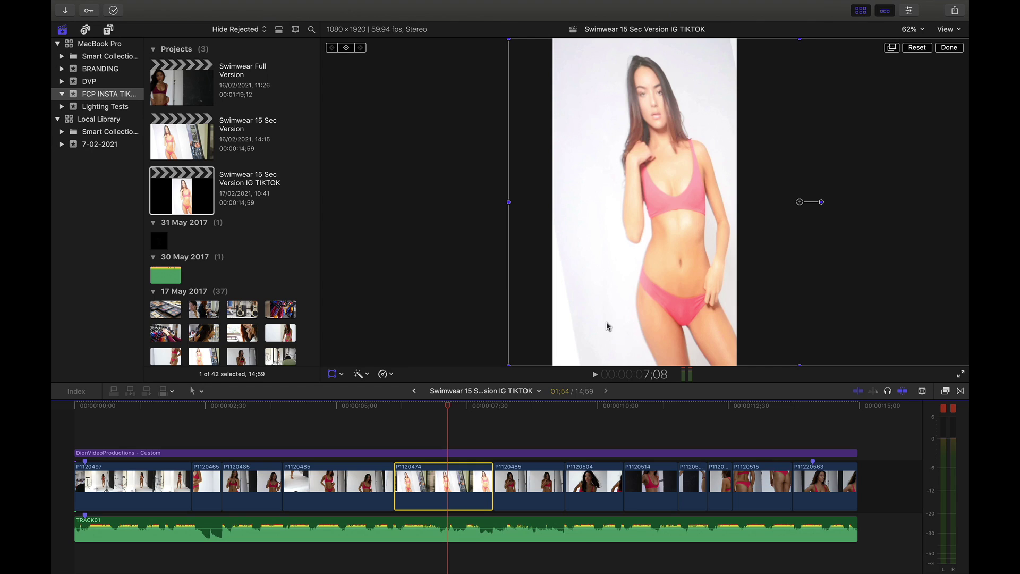
mouse_move(445, 408)
mouse_down()
mouse_move(419, 410)
mouse_move(481, 413)
mouse_move(413, 416)
mouse_move(456, 421)
mouse_up()
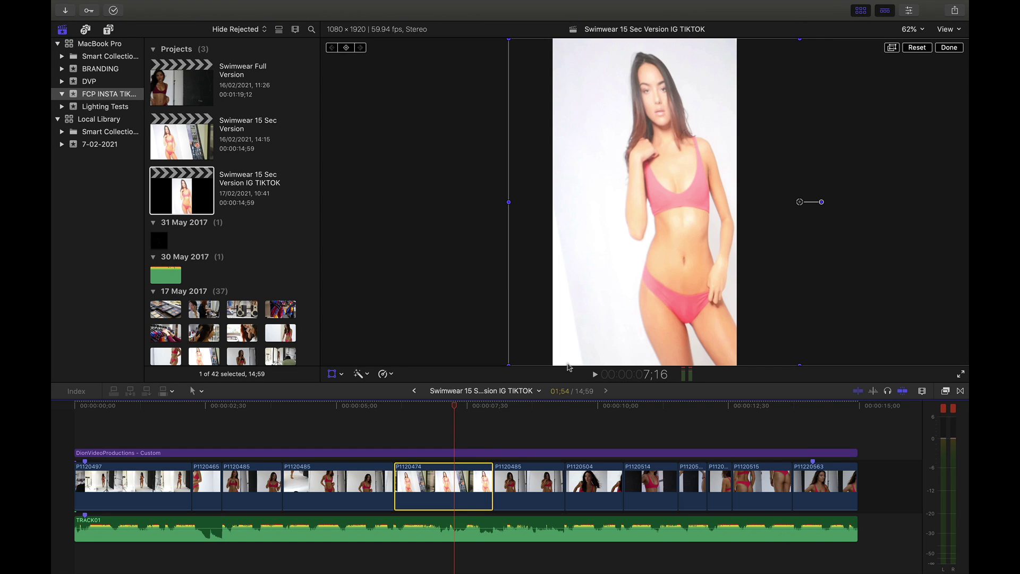
- Hide the browser, shift clip P1120474 to Position X 726.9 px, and review the reframing
click(860, 11)
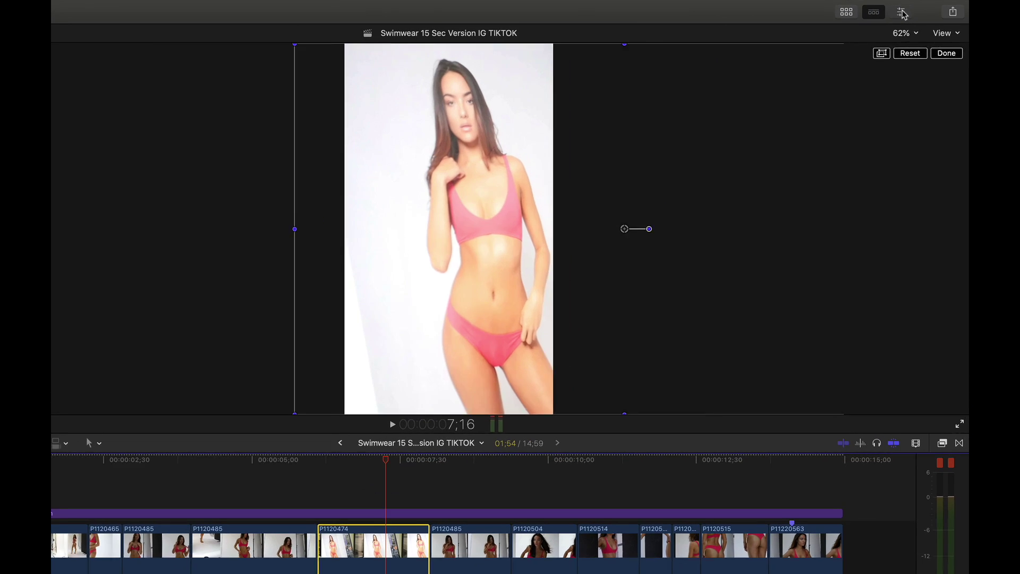
click(909, 11)
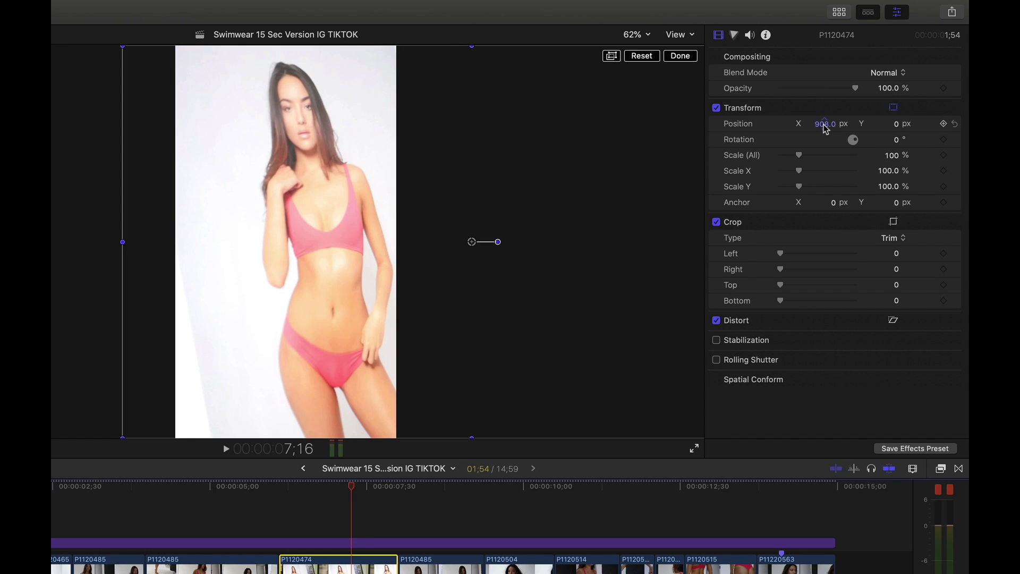
drag(823, 125, 728, 125)
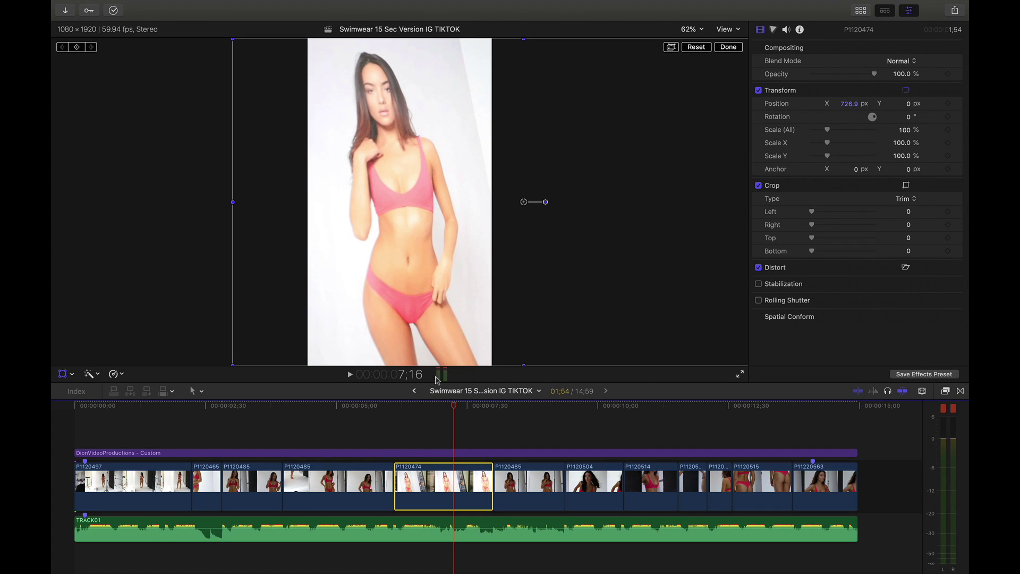
click(390, 452)
mouse_move(445, 408)
mouse_down()
mouse_move(399, 409)
mouse_move(492, 417)
mouse_move(455, 418)
mouse_up()
click(728, 47)
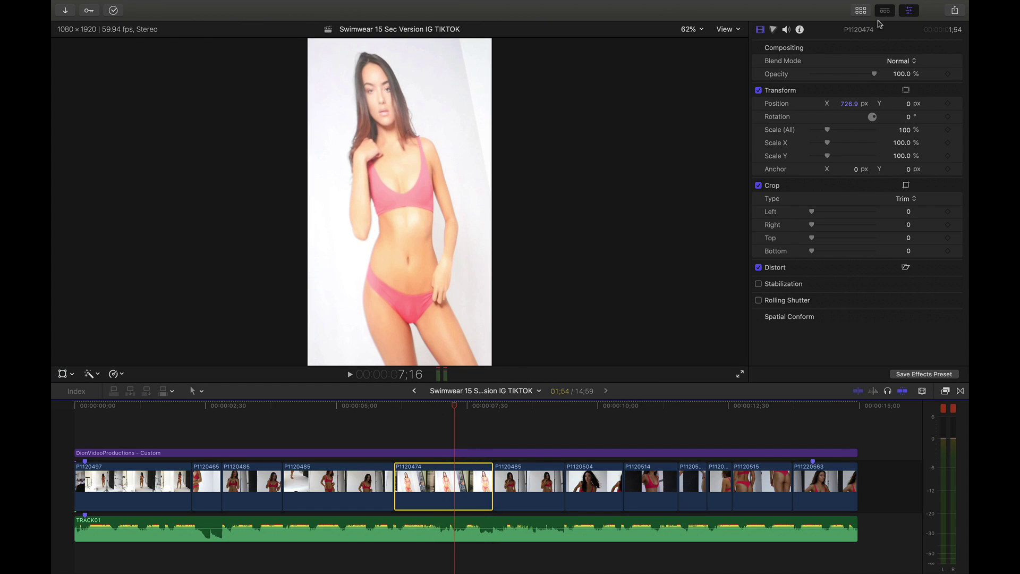
click(909, 10)
- Play back the edit from about 5 seconds to review it
click(385, 409)
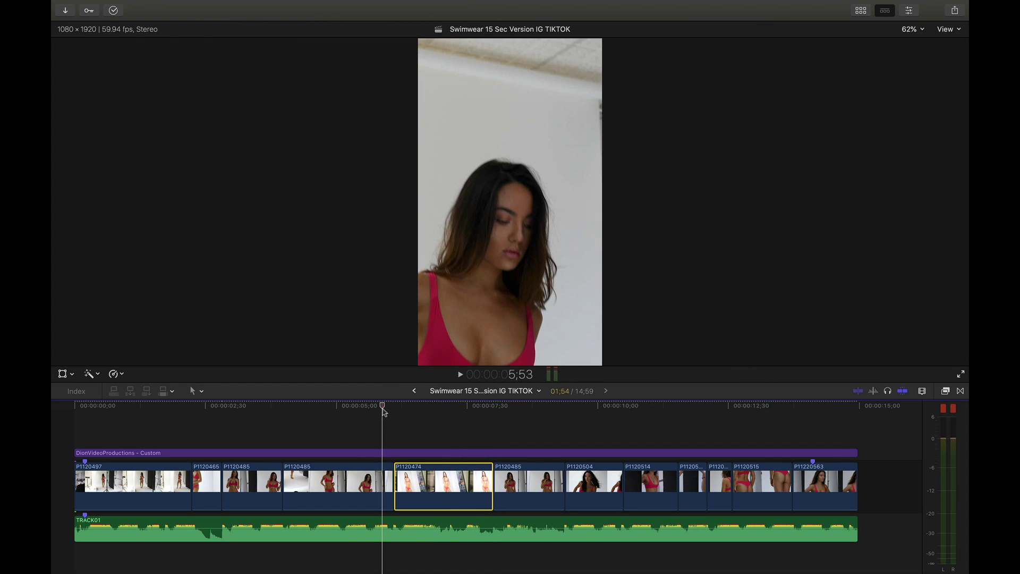
key(space)
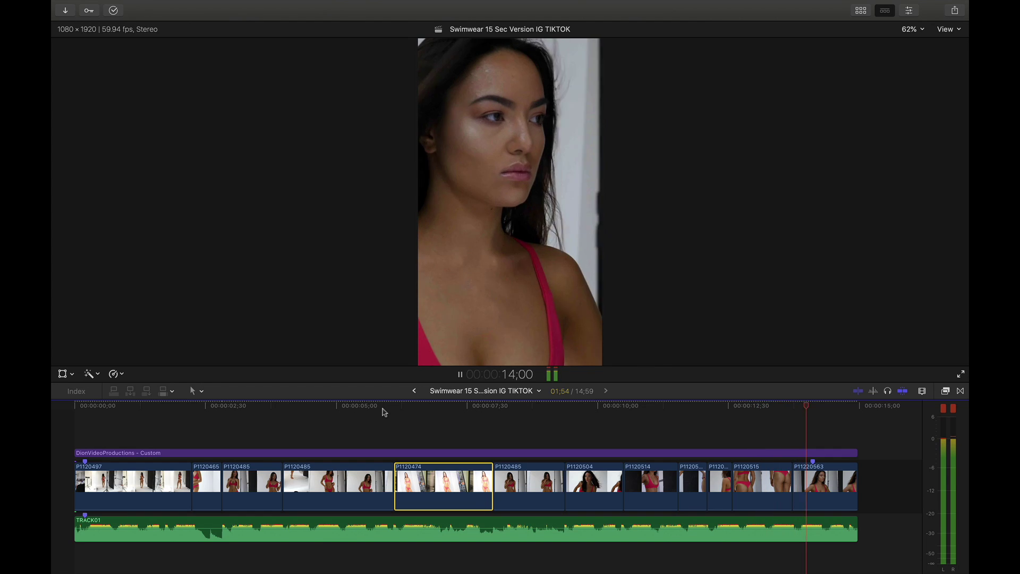
key(space)
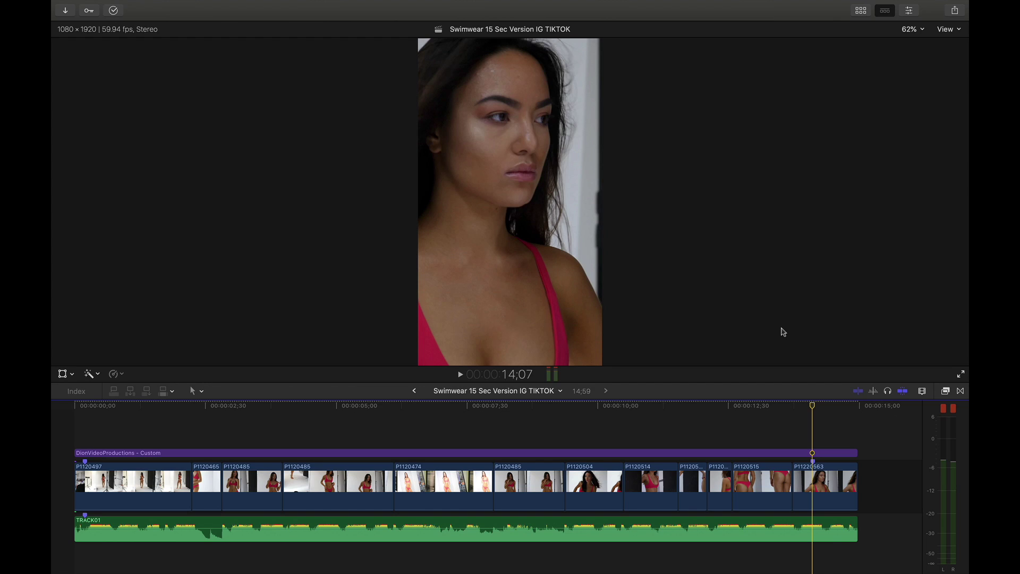
- Select the DionVideoProductions - Custom title, nudge its Position X, then delete it
click(814, 454)
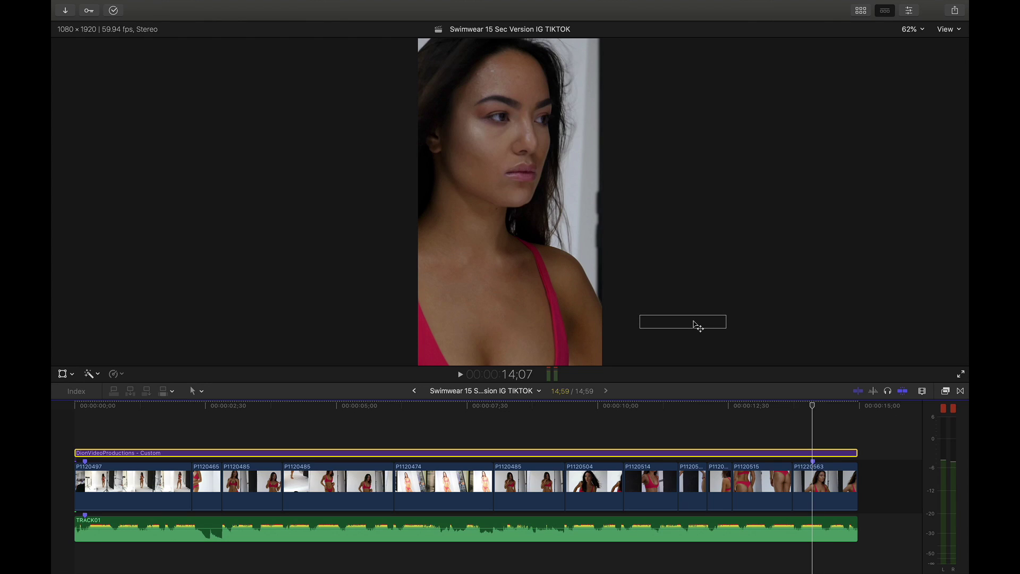
click(909, 10)
drag(848, 103, 847, 104)
click(909, 10)
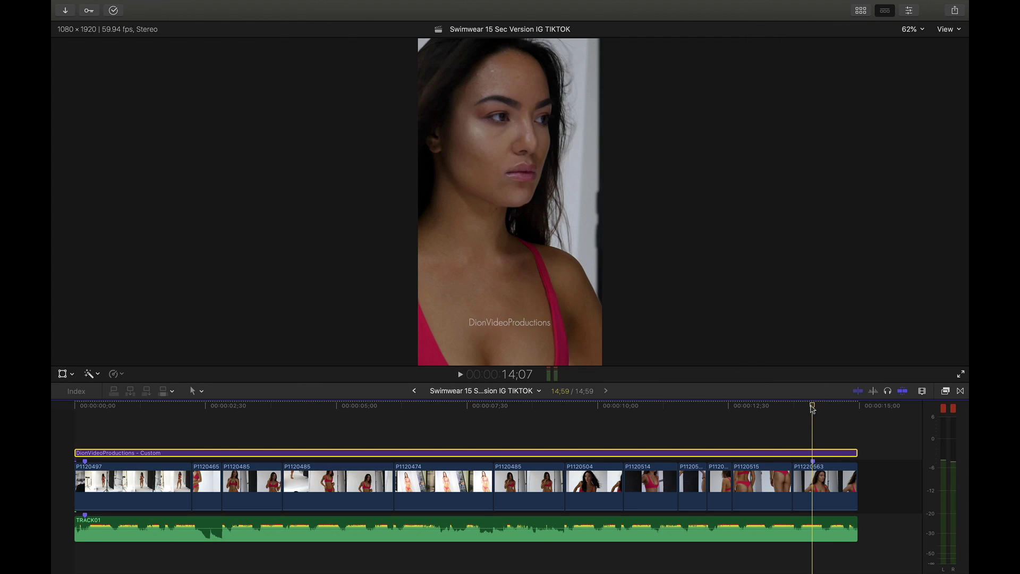
key(Delete)
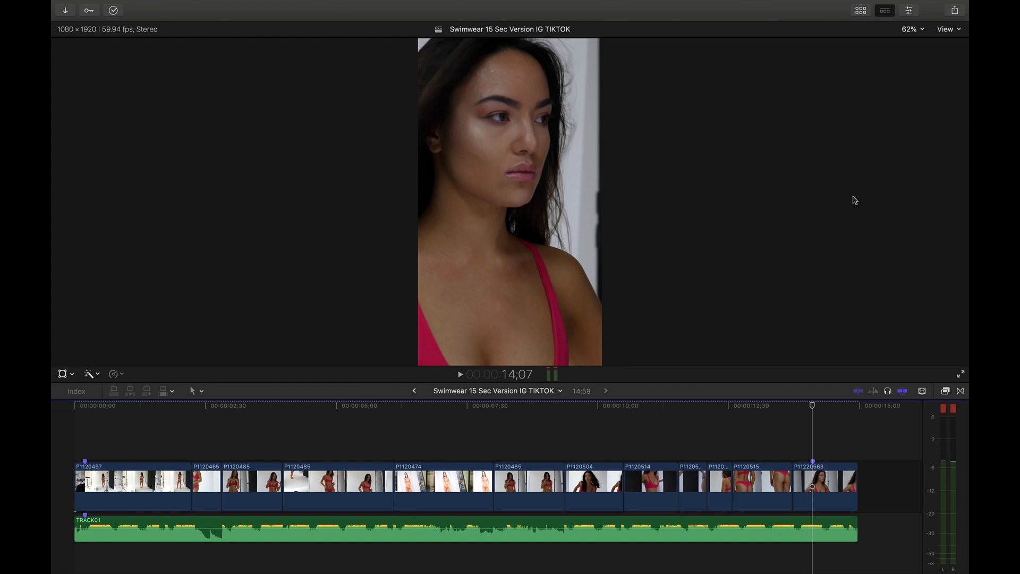
- Start a Master File export named Swimwear IG TIKTOK and keep H.264 as the video codec
click(955, 12)
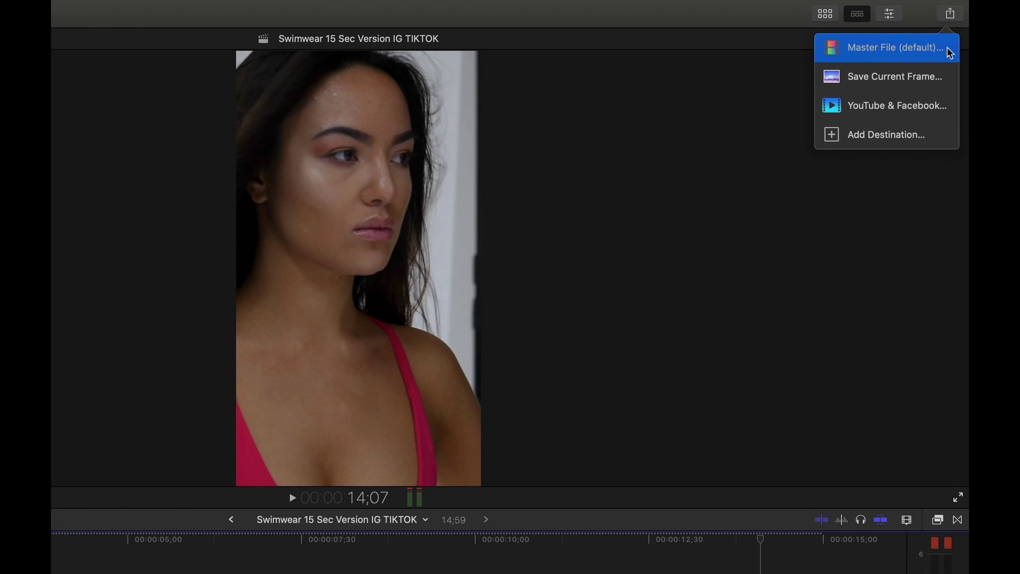
click(952, 53)
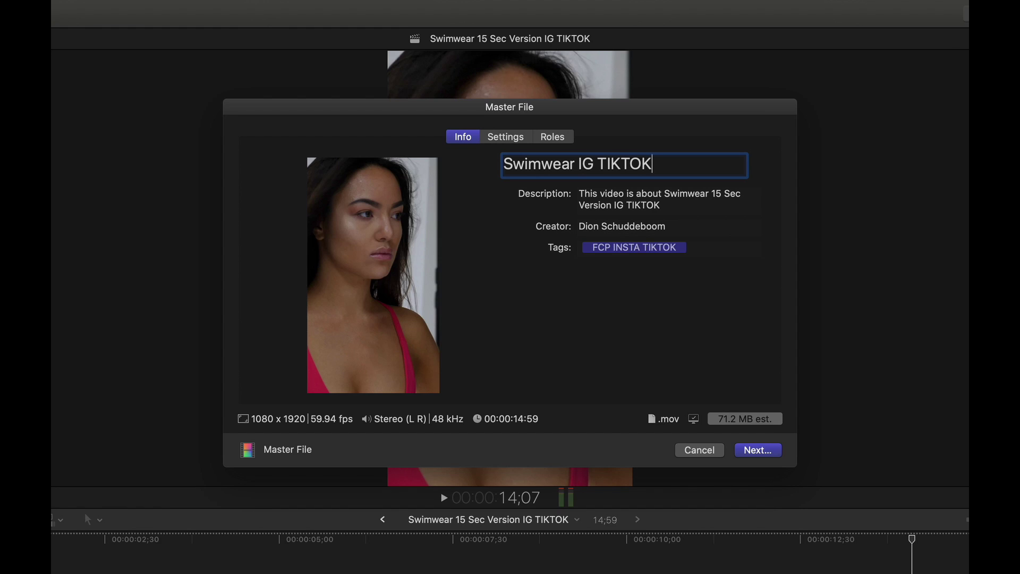
click(504, 137)
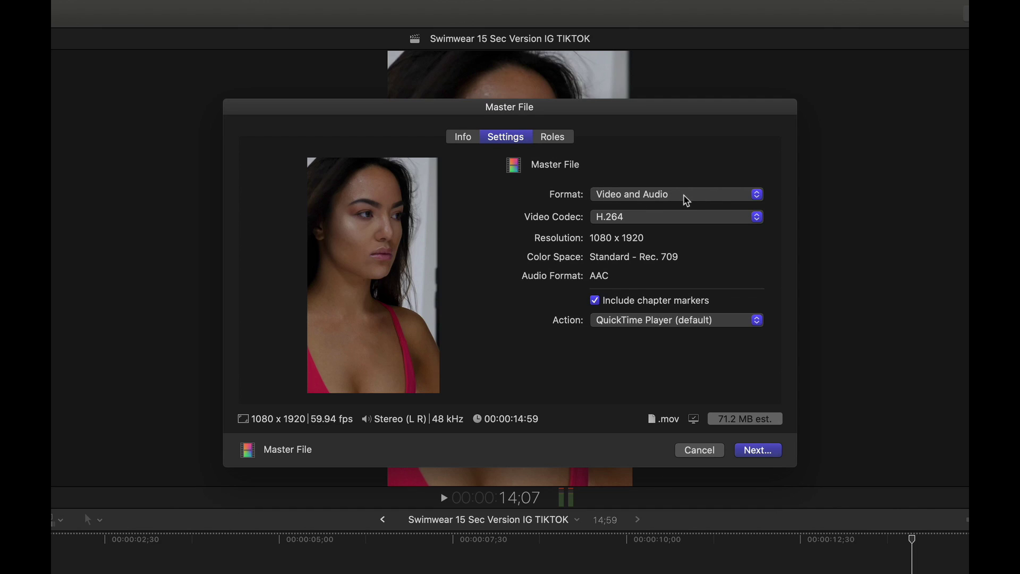
click(688, 221)
- Save the export as 'Swimwear IG TIKTOK.mov' on the Desktop
click(759, 452)
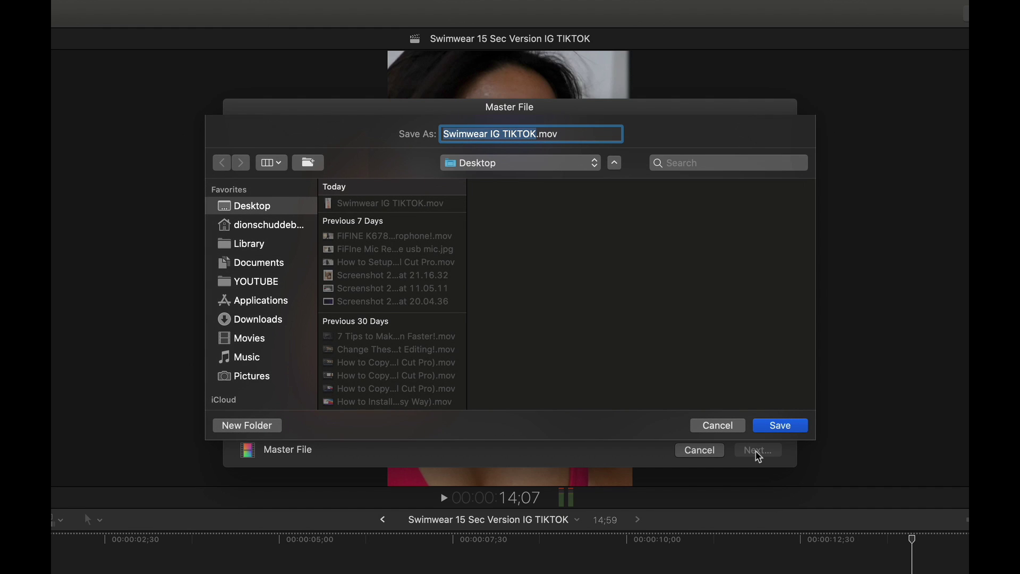
click(780, 425)
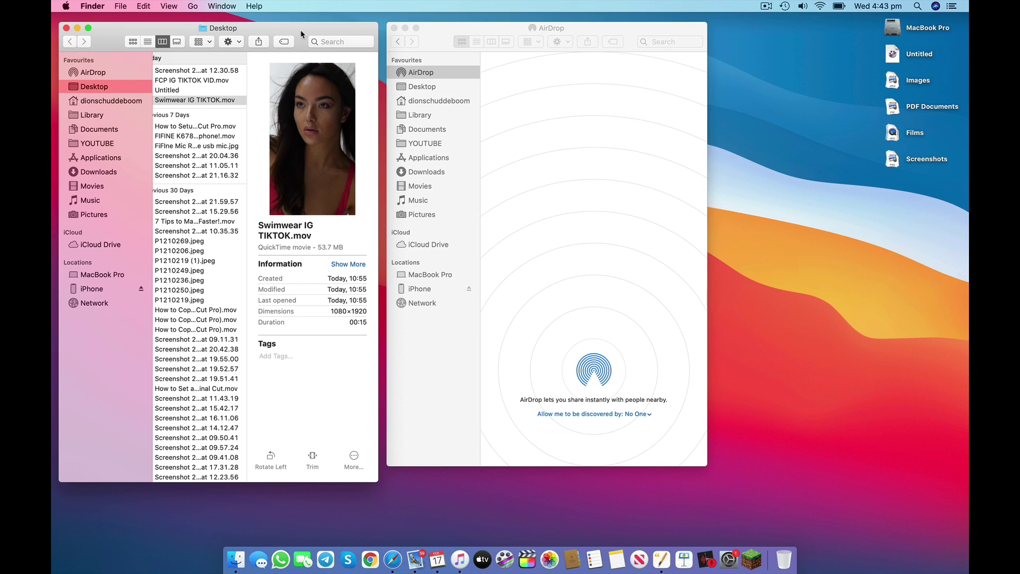
- Set the Mac's AirDrop discoverability to Contacts Only in the Finder AirDrop window
click(426, 36)
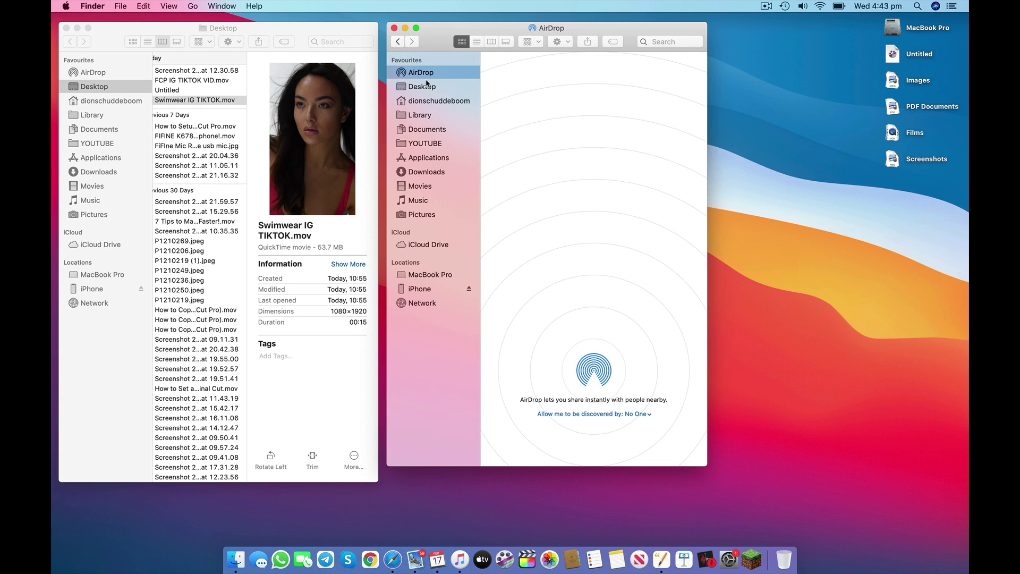
click(641, 414)
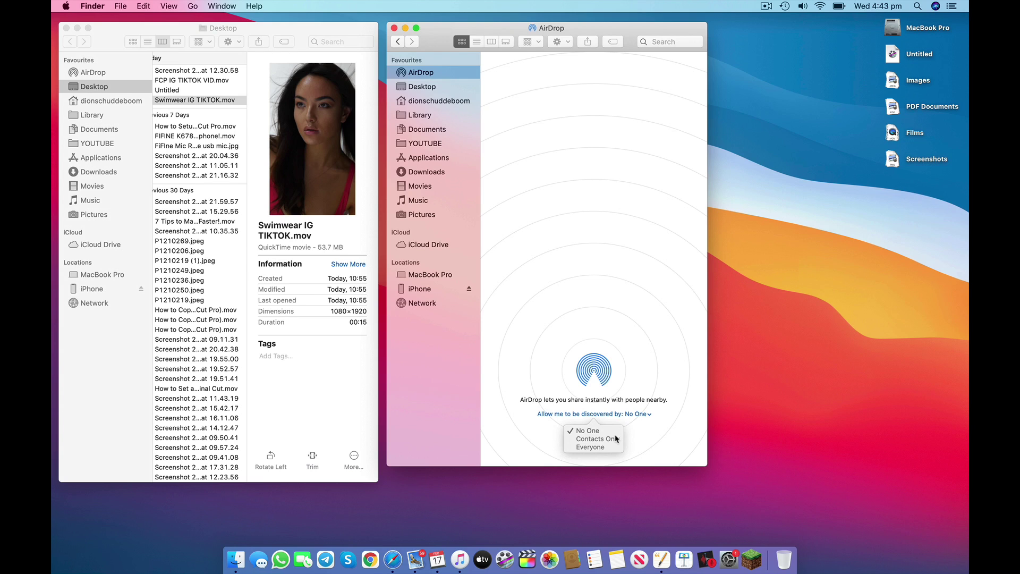
click(607, 439)
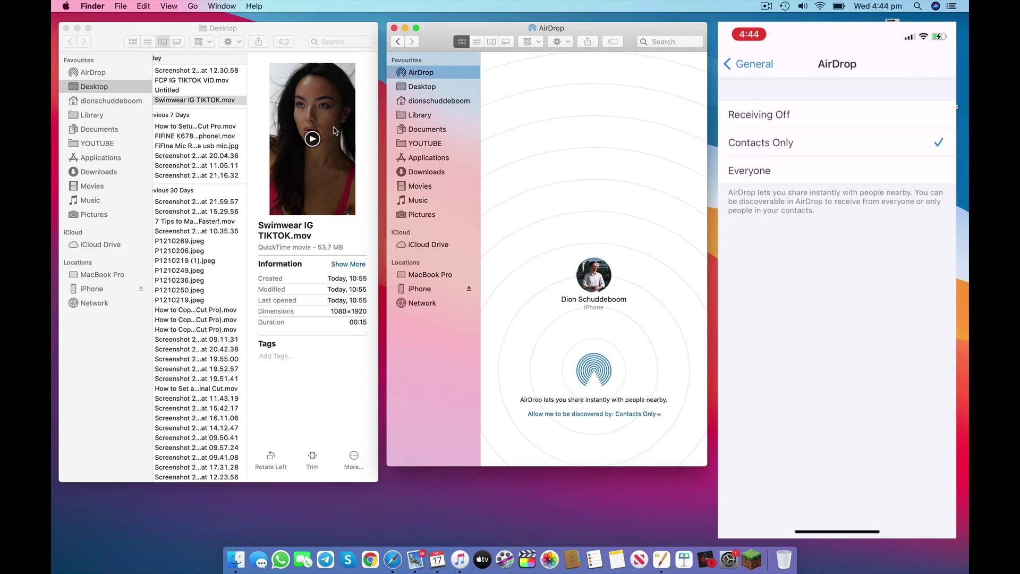
- Drop Swimwear IG TIKTOK.mov from the Desktop onto the iPhone in the AirDrop window
drag(334, 121, 590, 271)
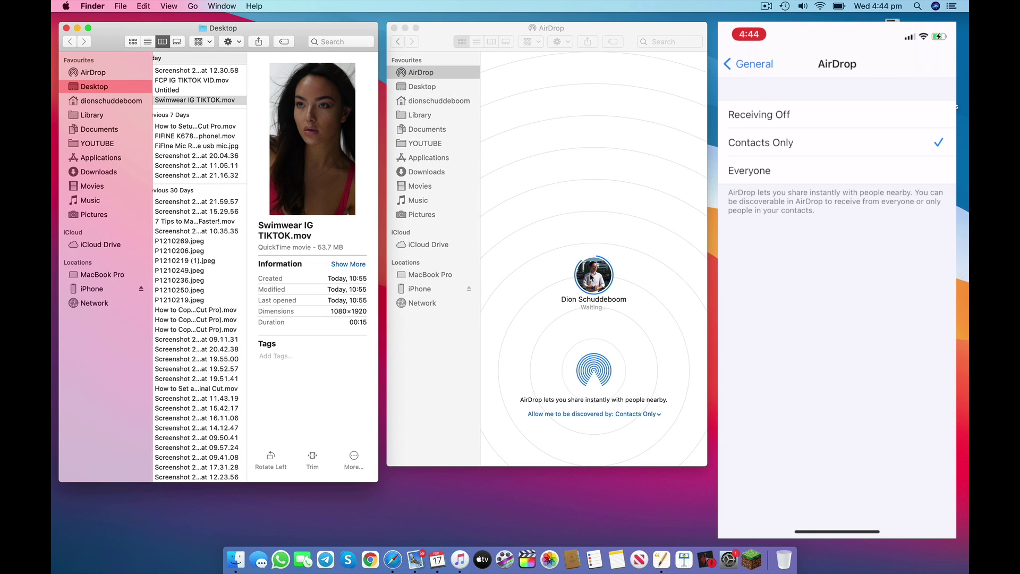